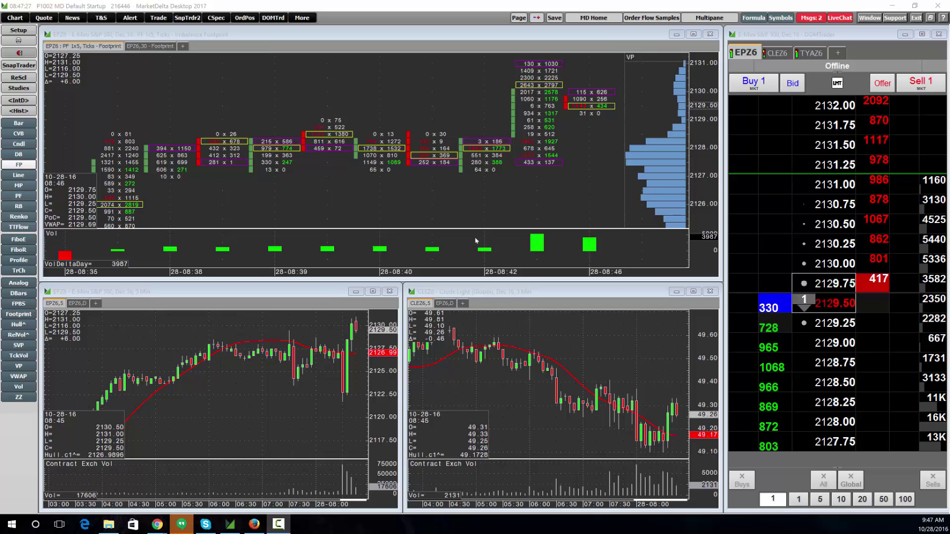
Create a blank page with Page > New Page.
click(518, 17)
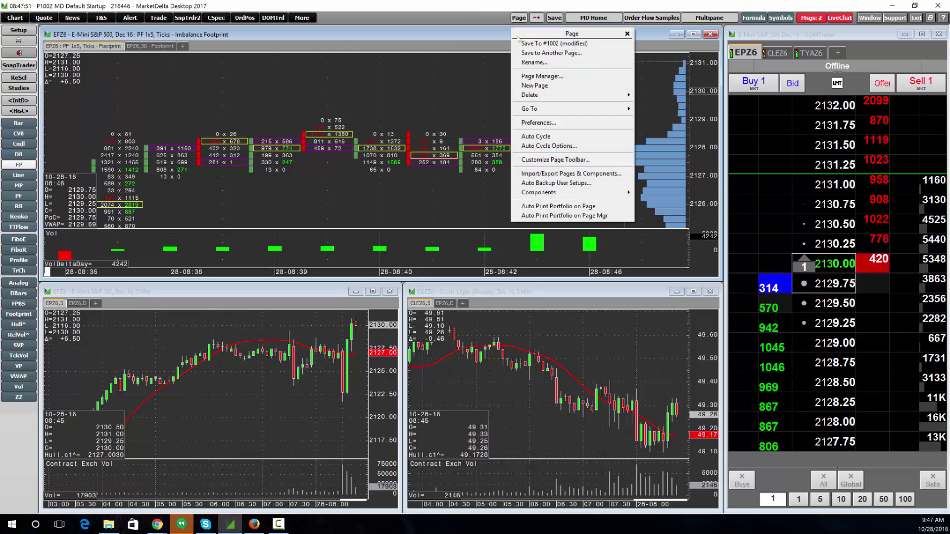
click(531, 86)
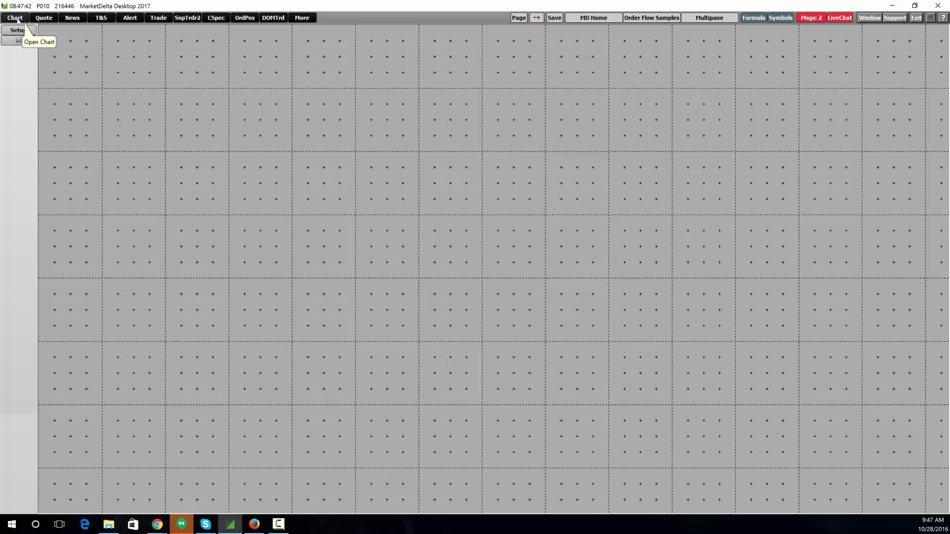
Add a Candlestick chart and an imbalance Footprint chart through Chart > Add Chart.
click(14, 18)
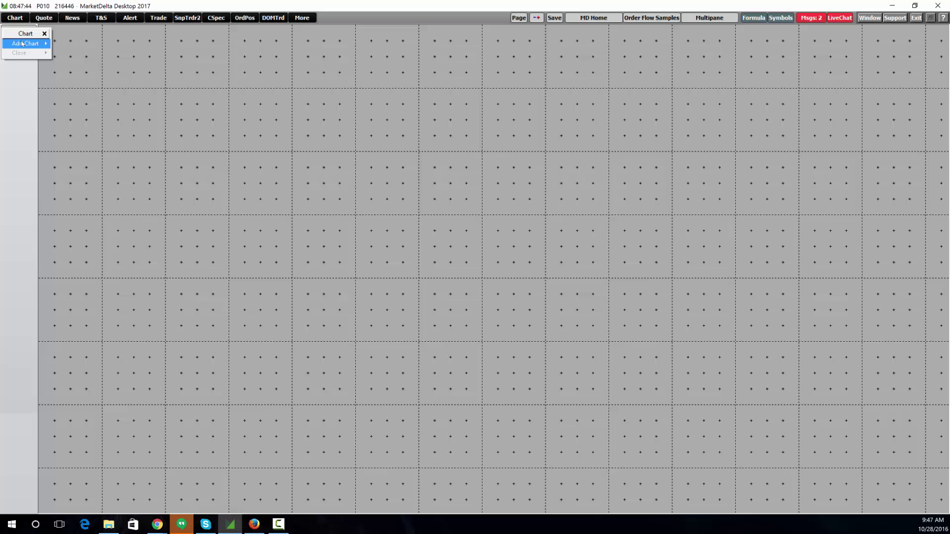
mouse_move(26, 43)
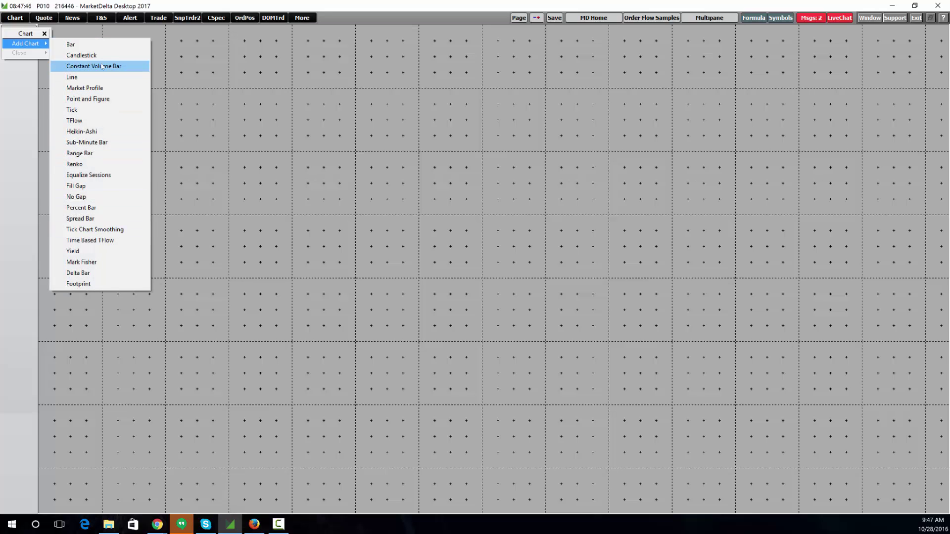
click(99, 56)
click(11, 20)
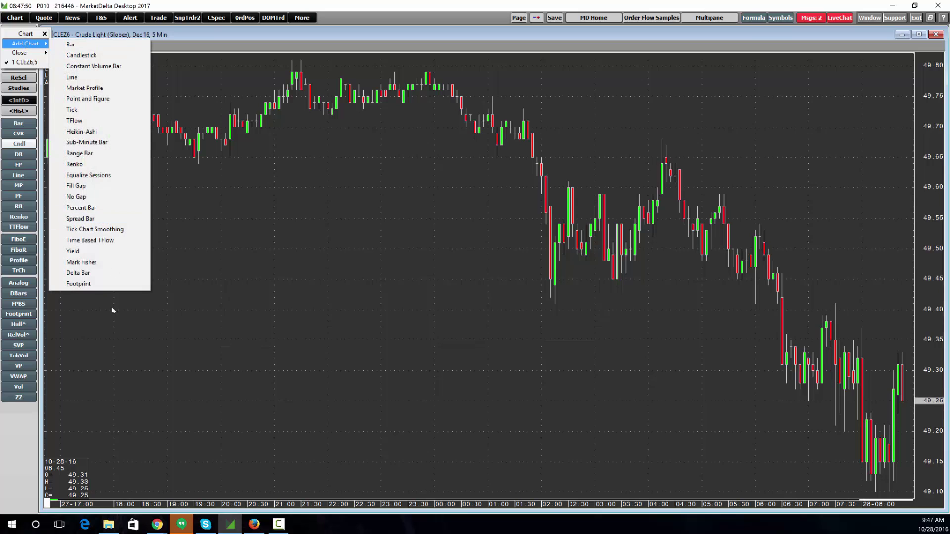
click(81, 284)
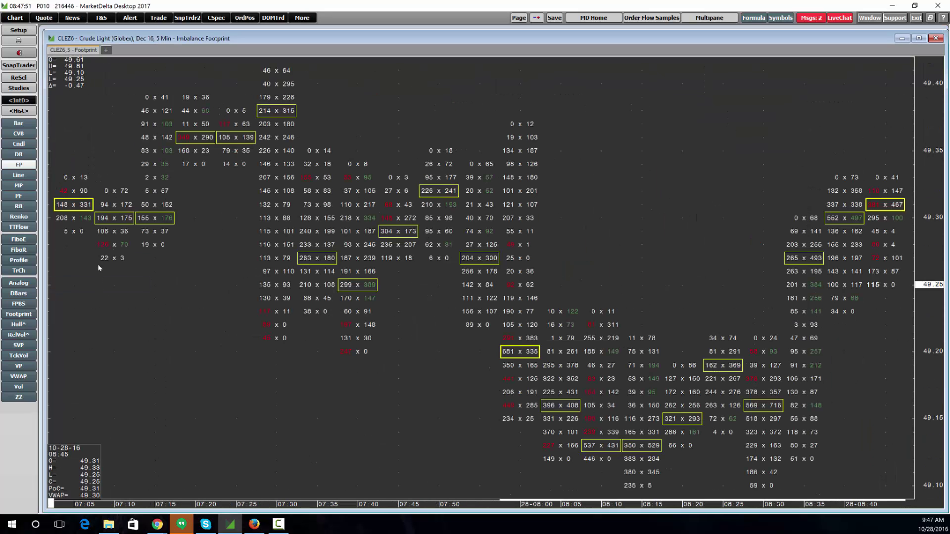
click(159, 20)
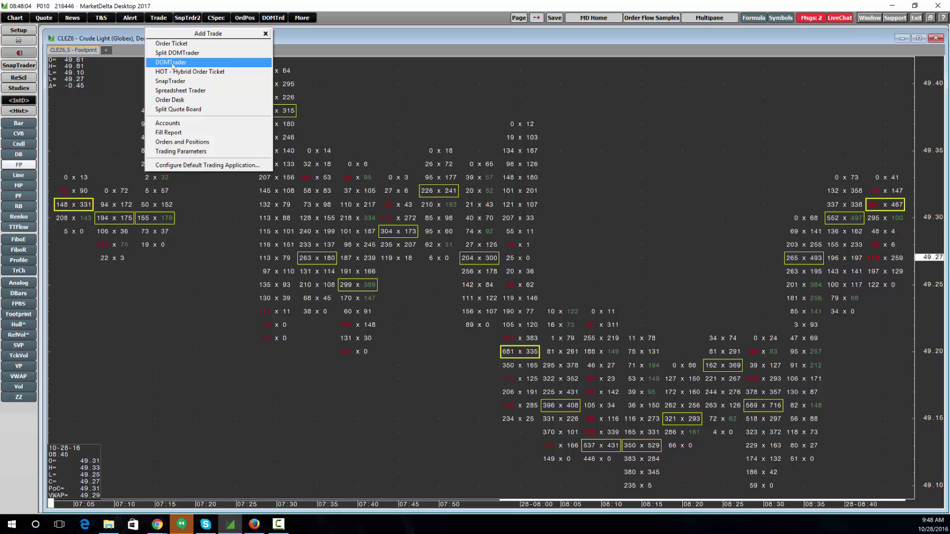
Add a DOMTrader price ladder and an Orders and Positions panel from the Trade menu.
click(171, 63)
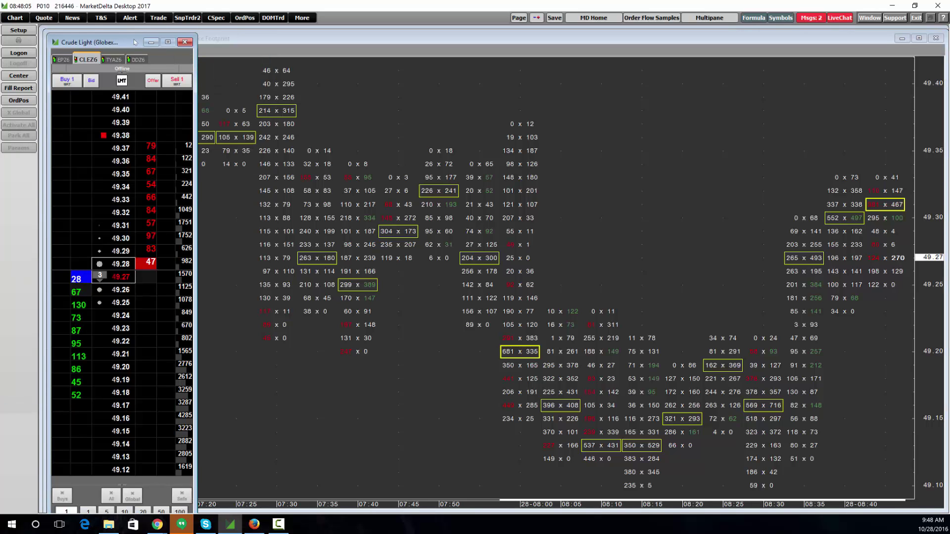
click(158, 17)
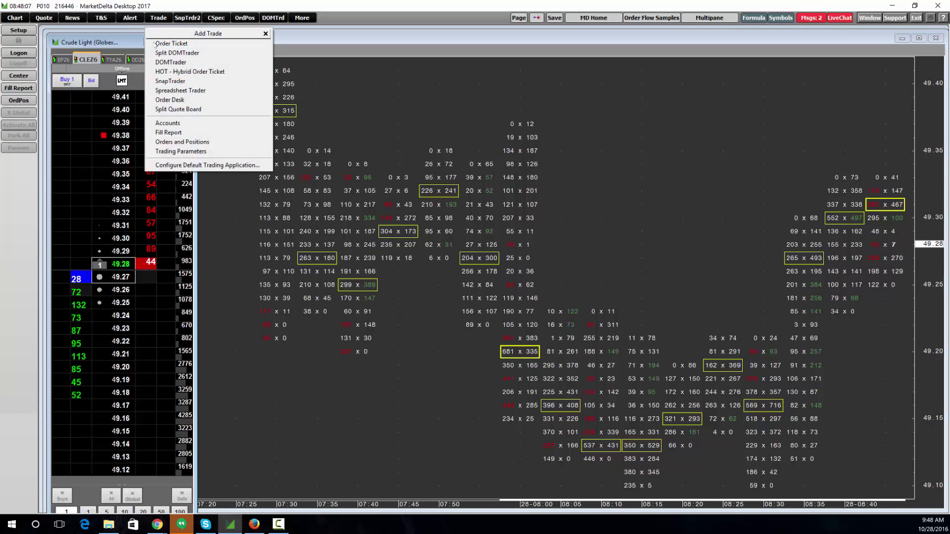
click(174, 141)
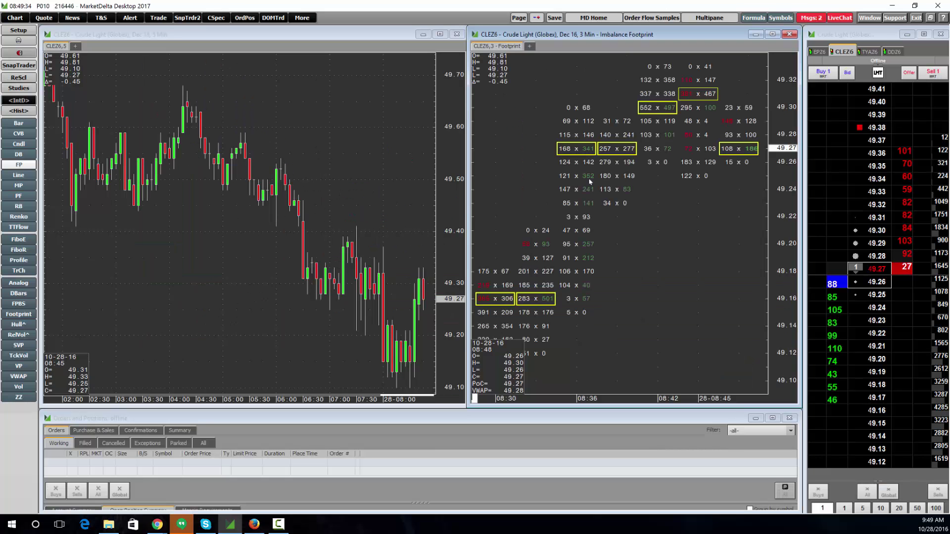
Add a 30-minute chart tab to the candlestick window, keeping the 5-minute tab.
click(166, 36)
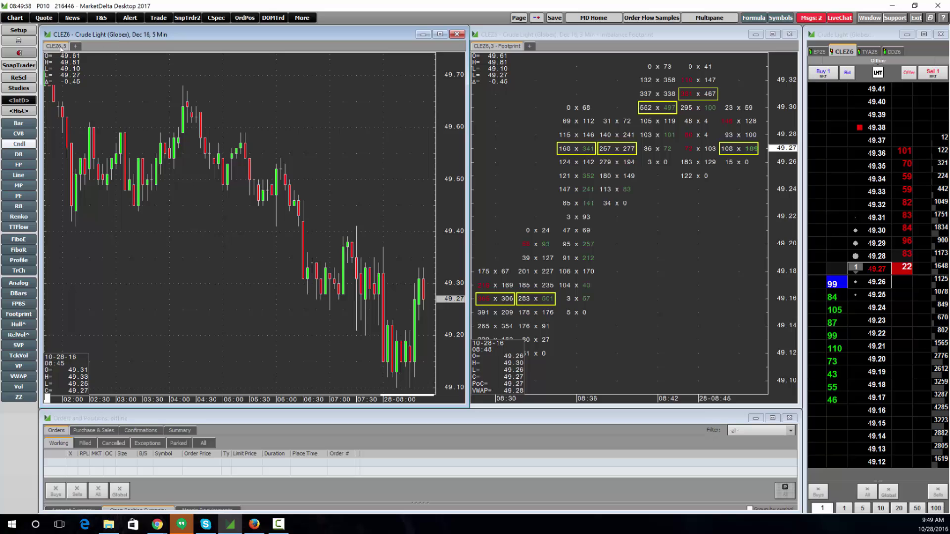
click(74, 49)
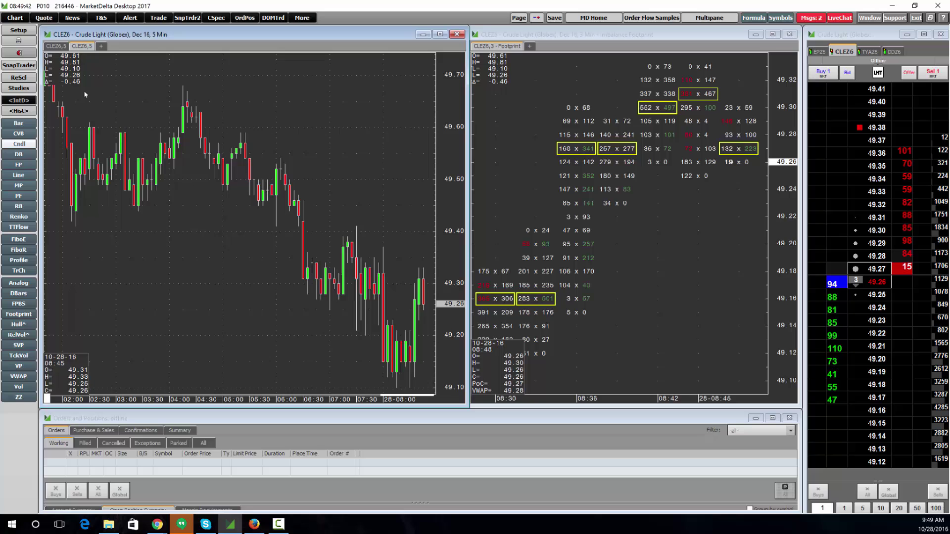
text(30)
key(Return)
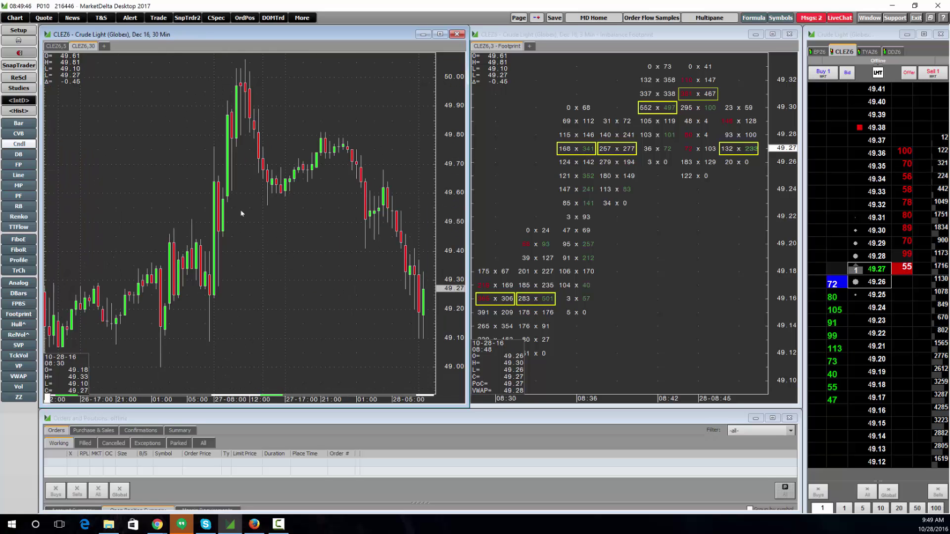
text(5)
key(Return)
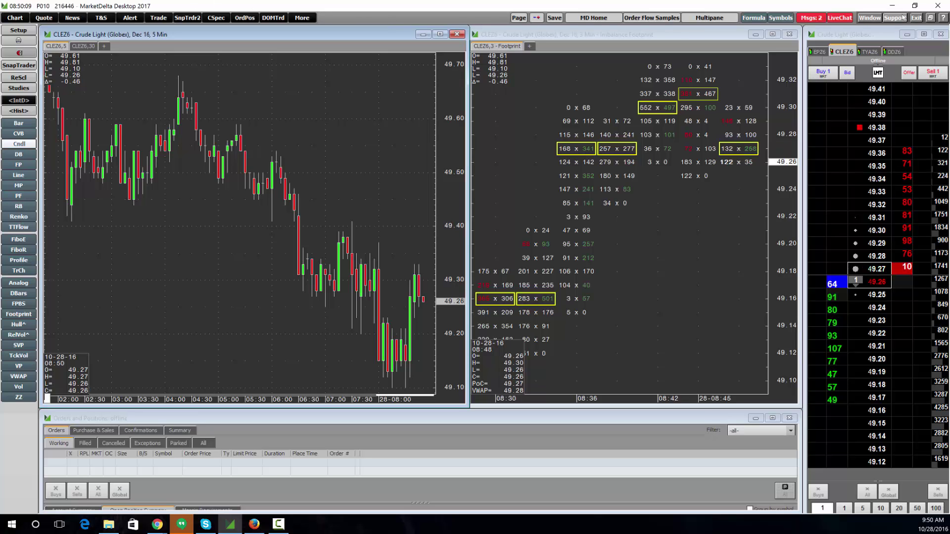
Replicate the footprint window through Alt+Space and drag the copy to the screen bottom.
click(674, 32)
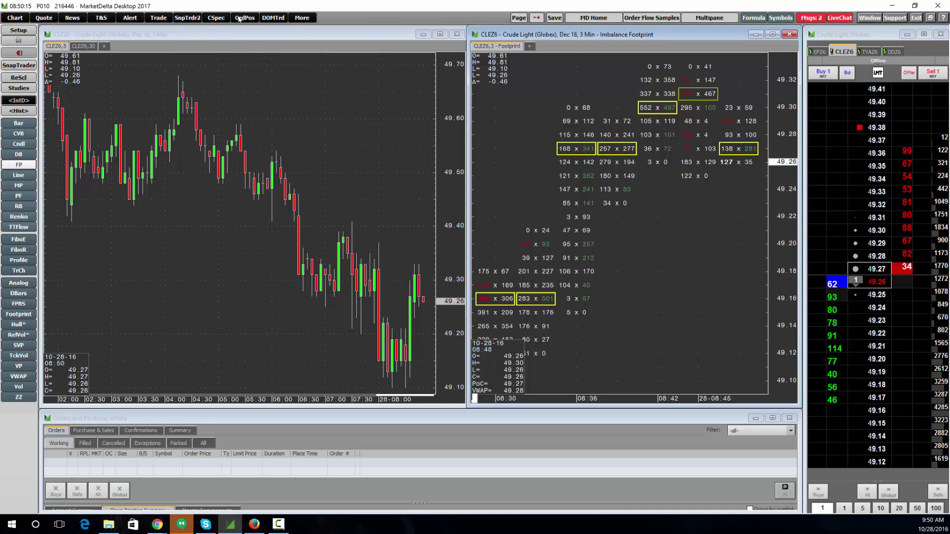
key(alt+space)
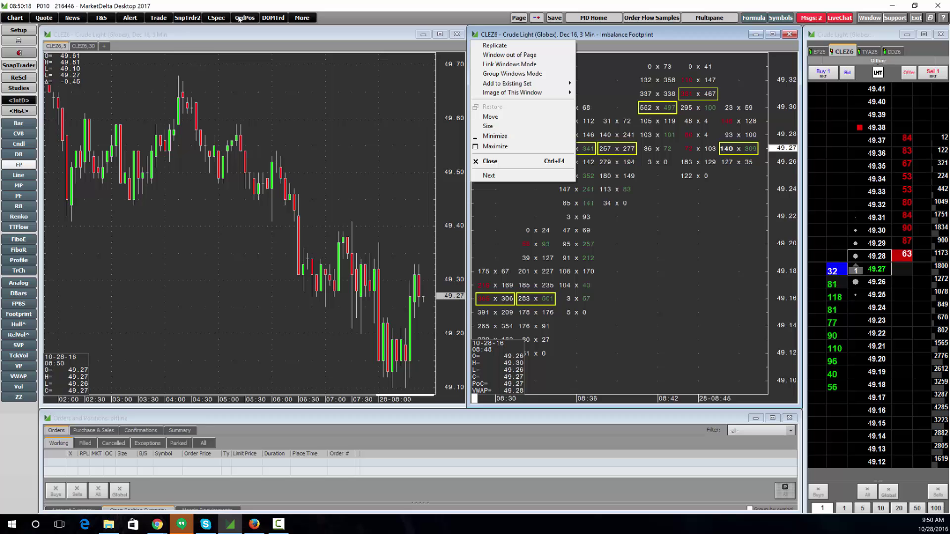
click(490, 54)
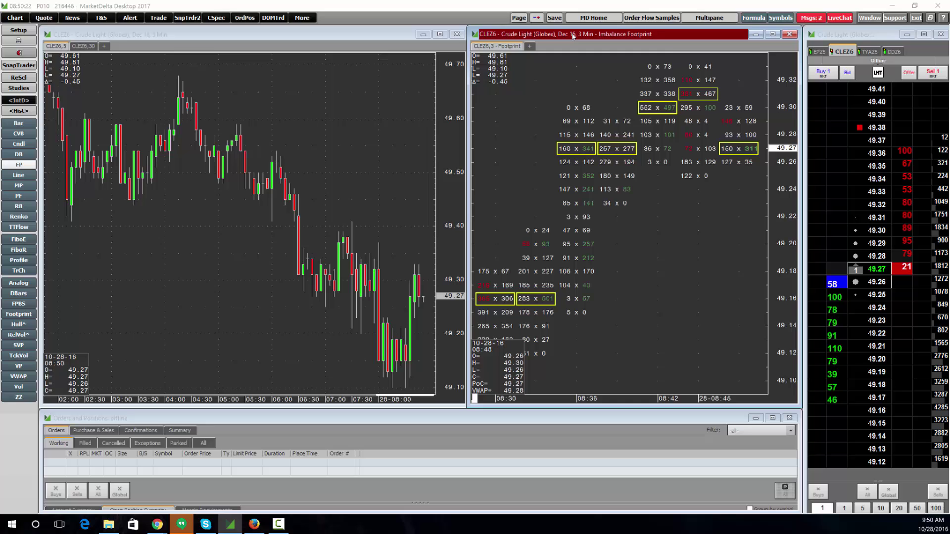
drag(573, 36, 568, 533)
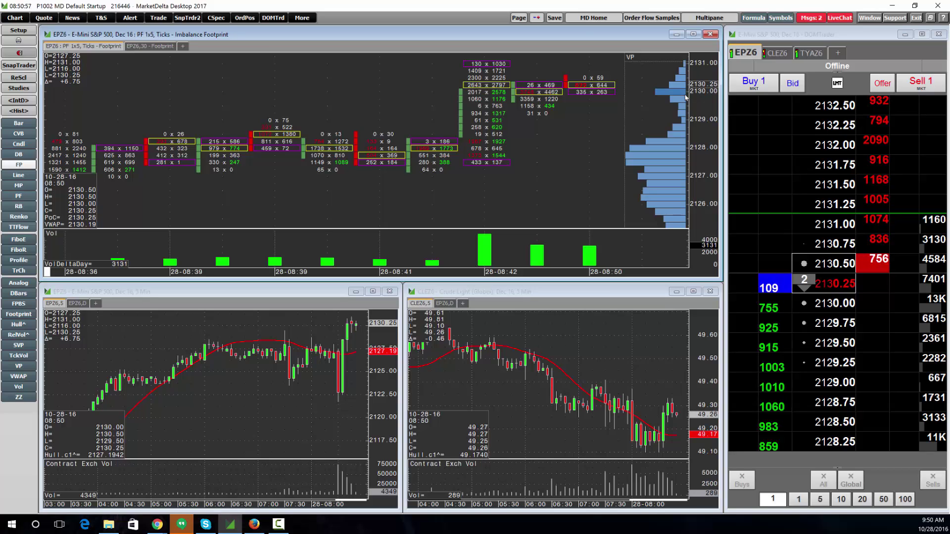
Load the saved CLEZ6 PF 1x7 page, then return to the CLEZ6,5 page.
click(519, 17)
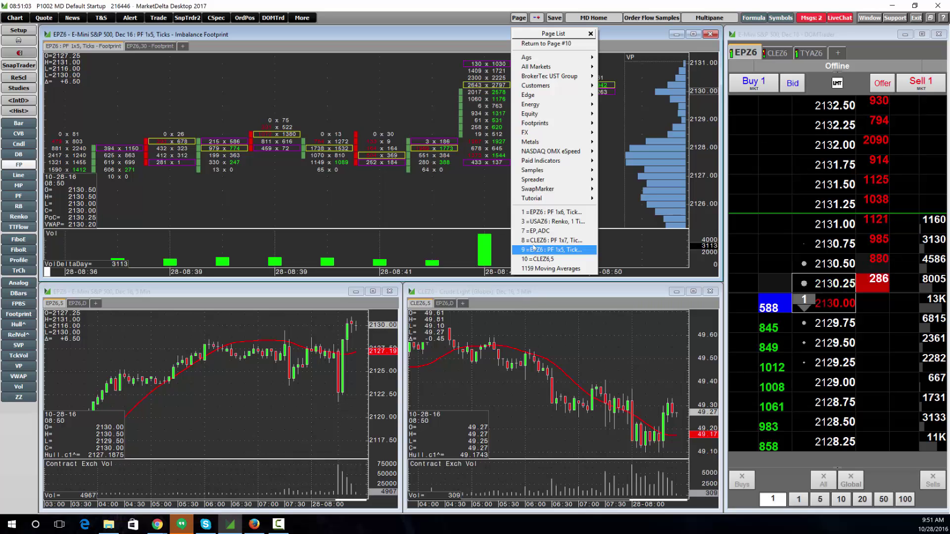
click(535, 240)
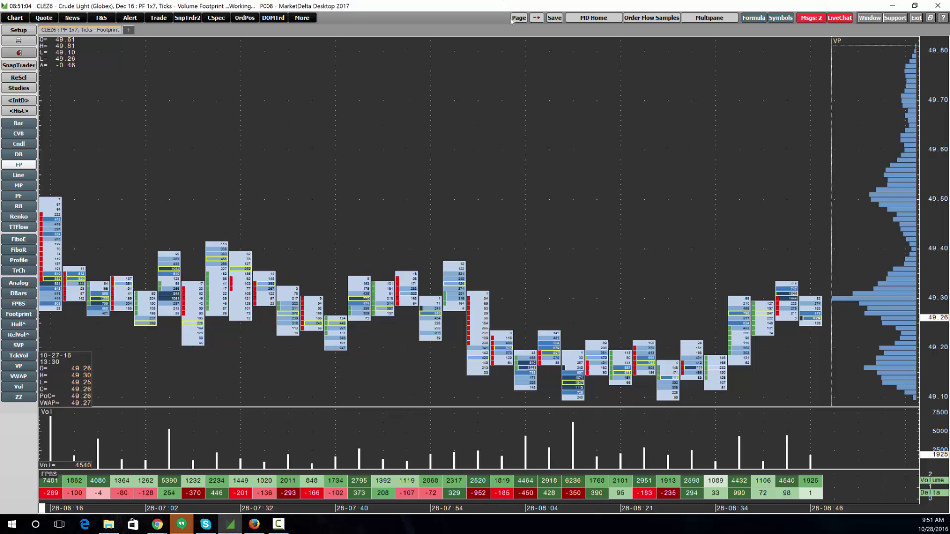
click(518, 17)
click(535, 259)
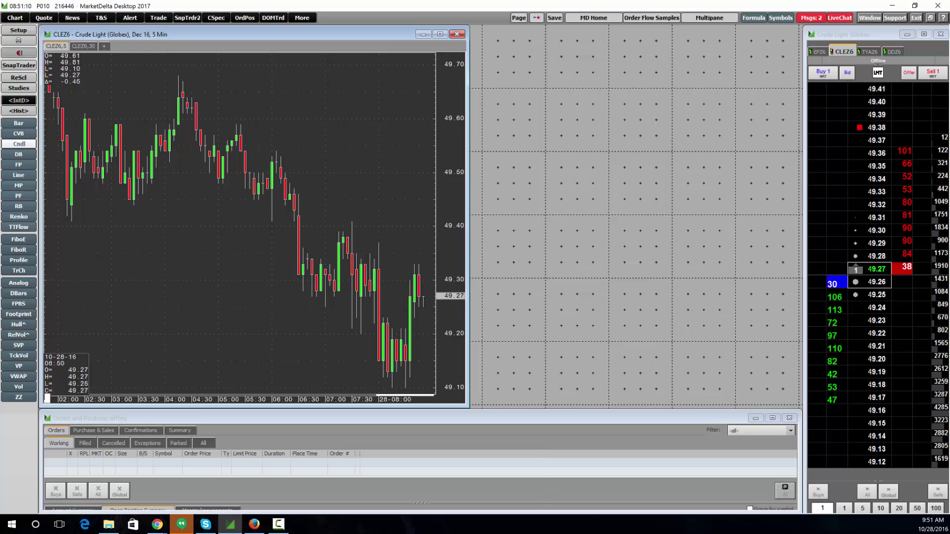
Place the footprint window into the current page, then dismiss its window menu.
drag(575, 45, 574, 42)
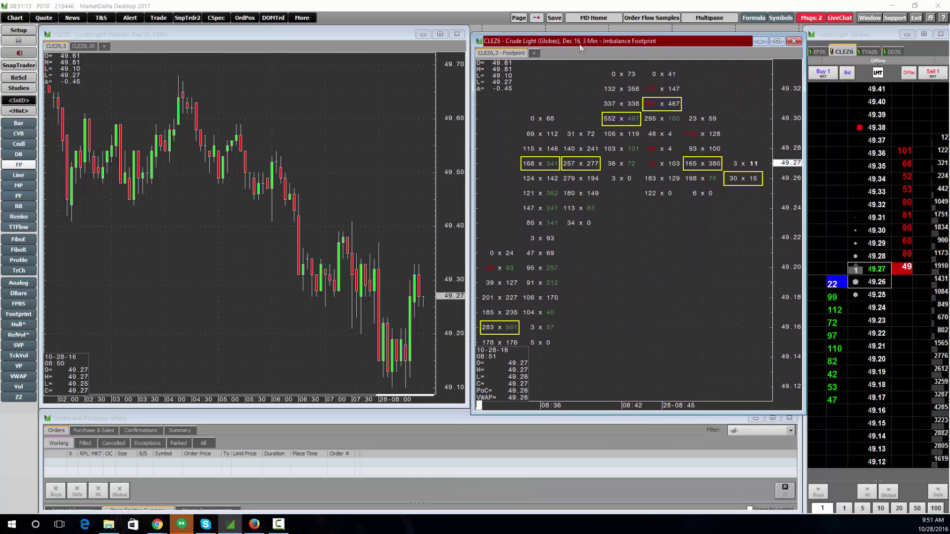
click(482, 35)
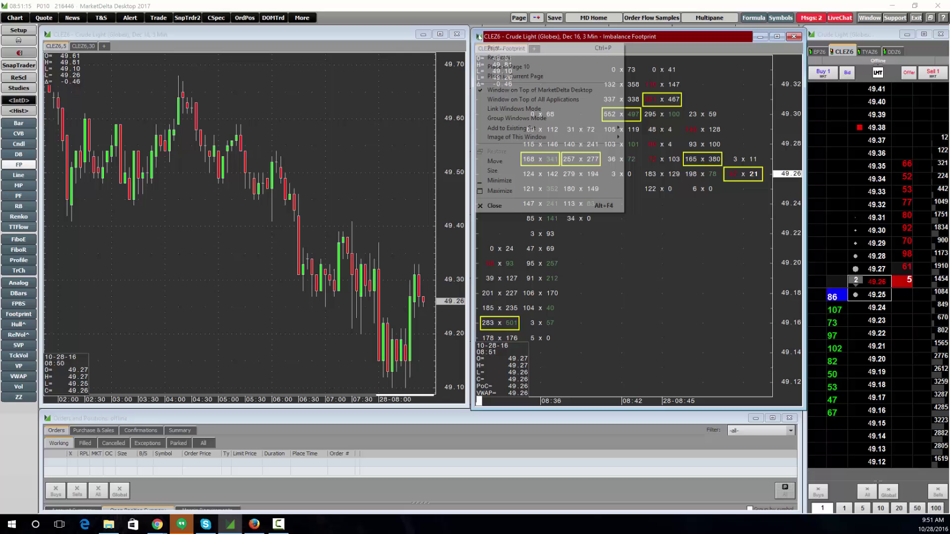
key(Return)
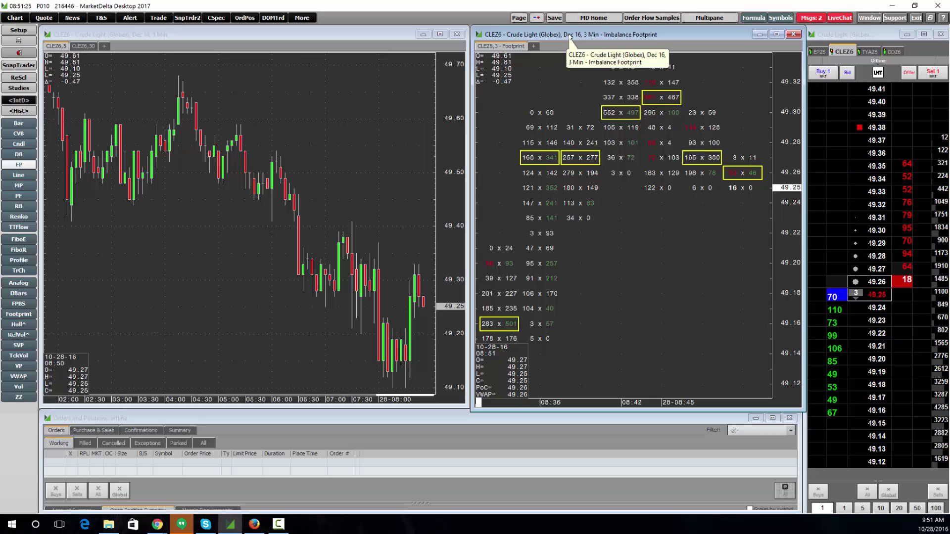
click(480, 36)
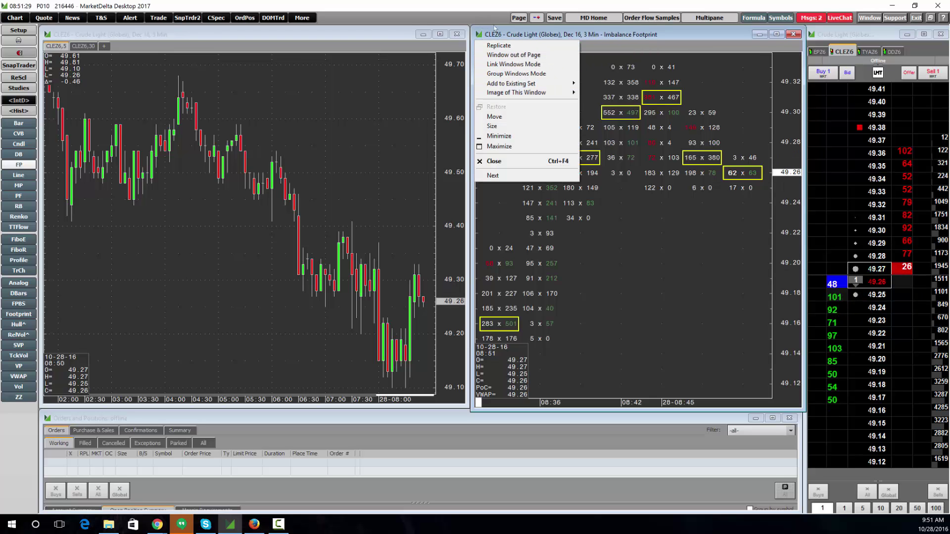
click(502, 38)
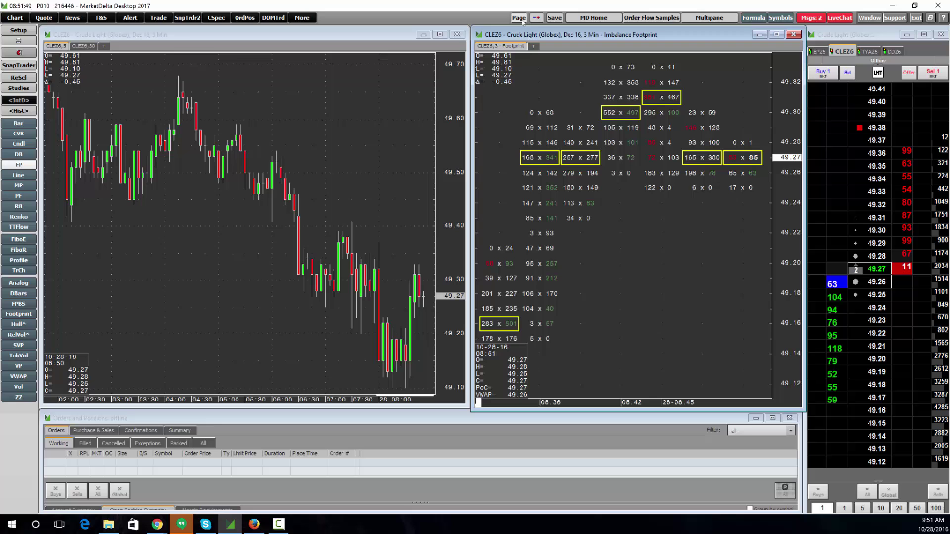
click(594, 17)
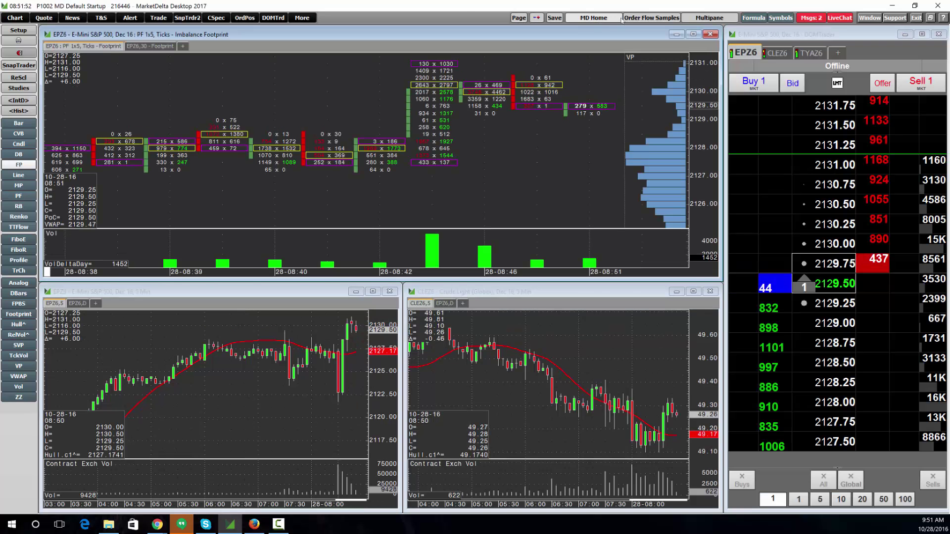
click(518, 17)
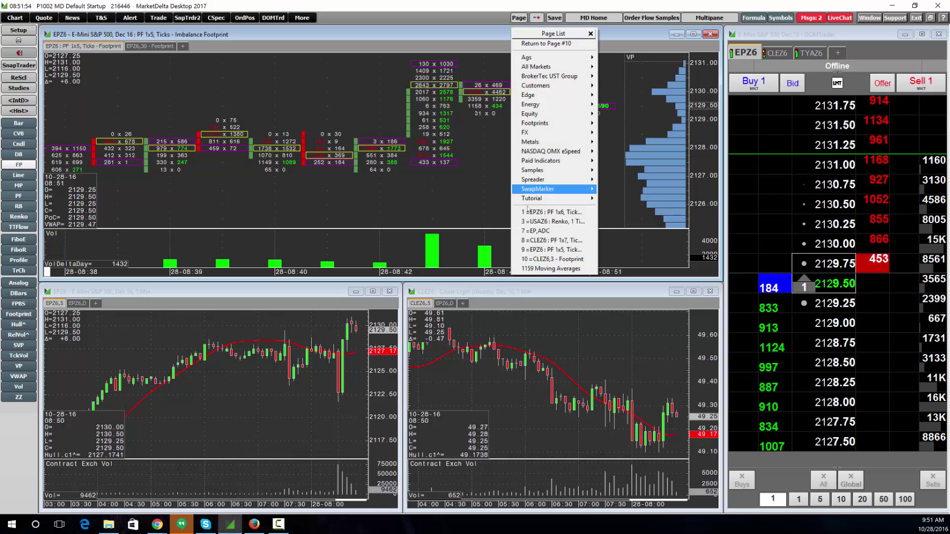
click(553, 259)
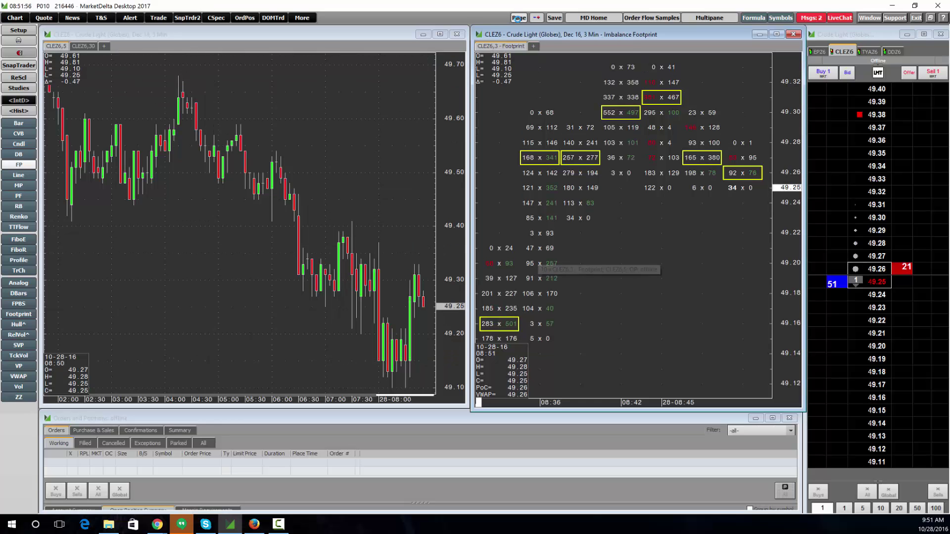
click(519, 16)
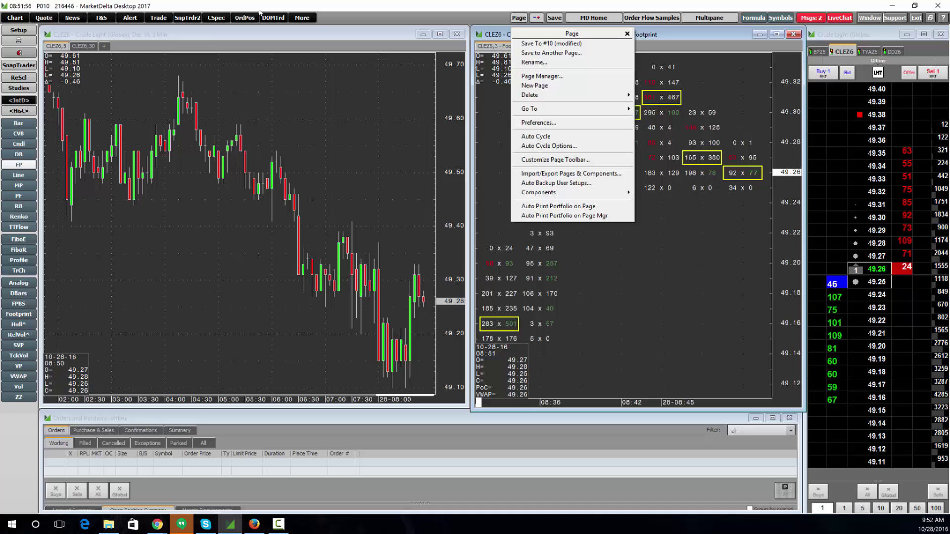
click(537, 121)
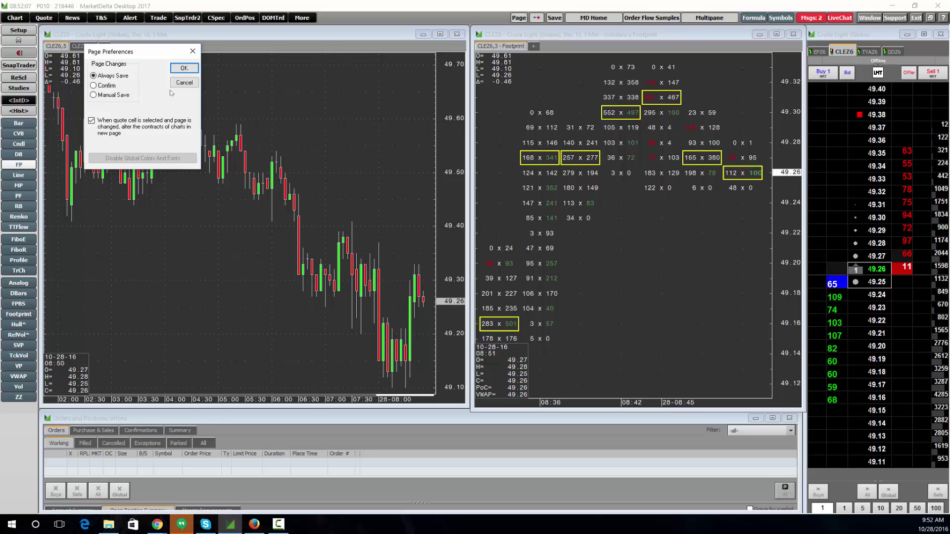
click(183, 68)
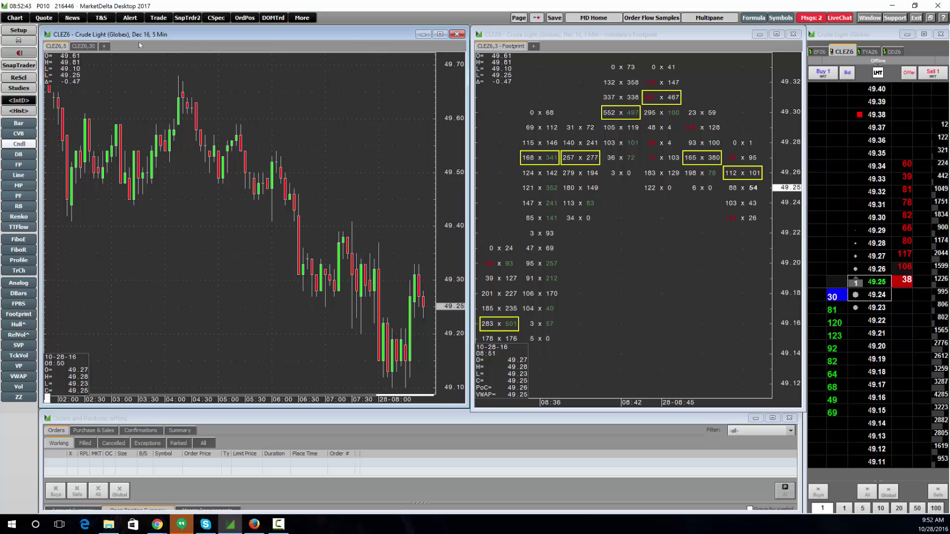
click(18, 52)
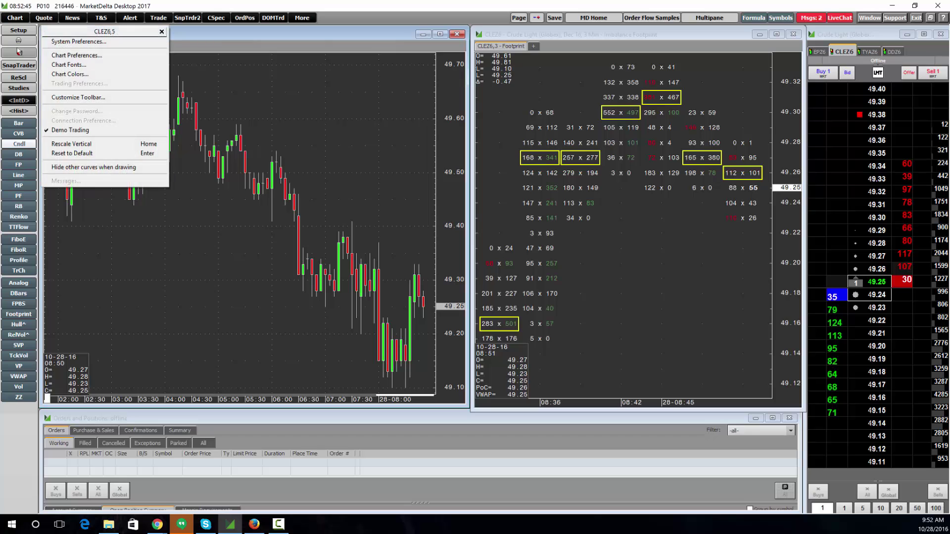
click(53, 99)
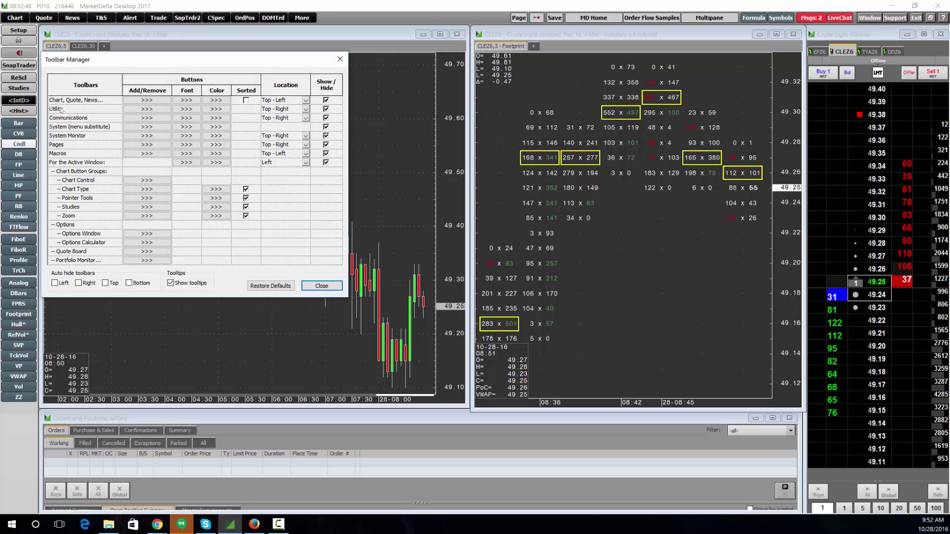
click(149, 146)
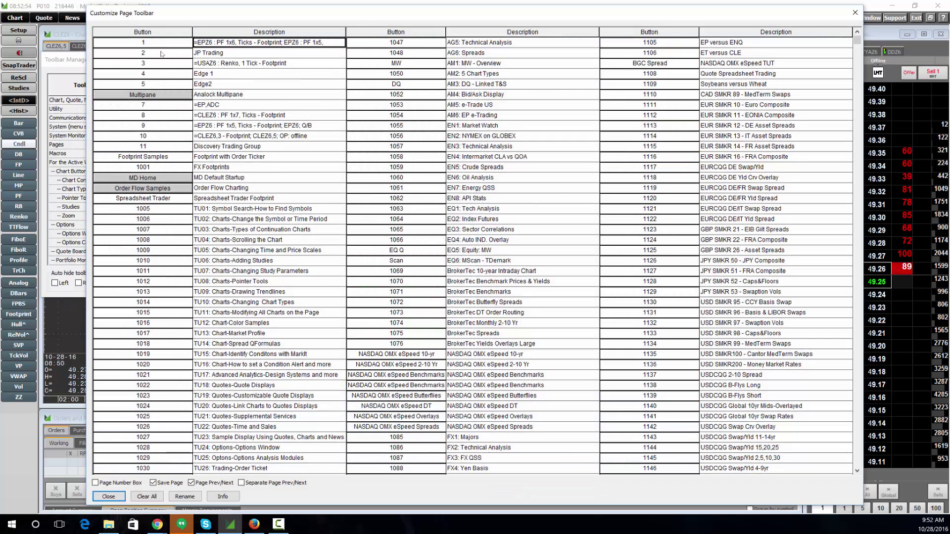
drag(163, 45, 163, 53)
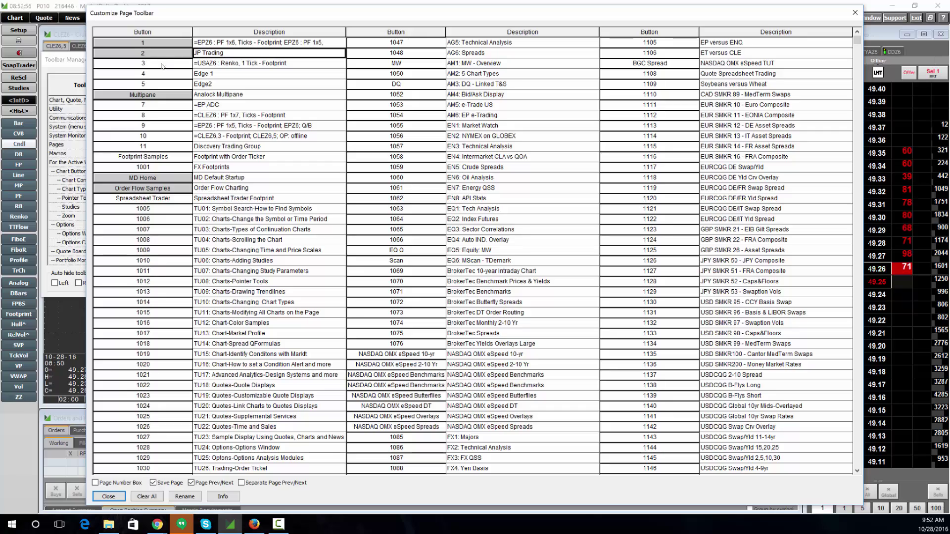
click(162, 65)
drag(198, 21, 198, 83)
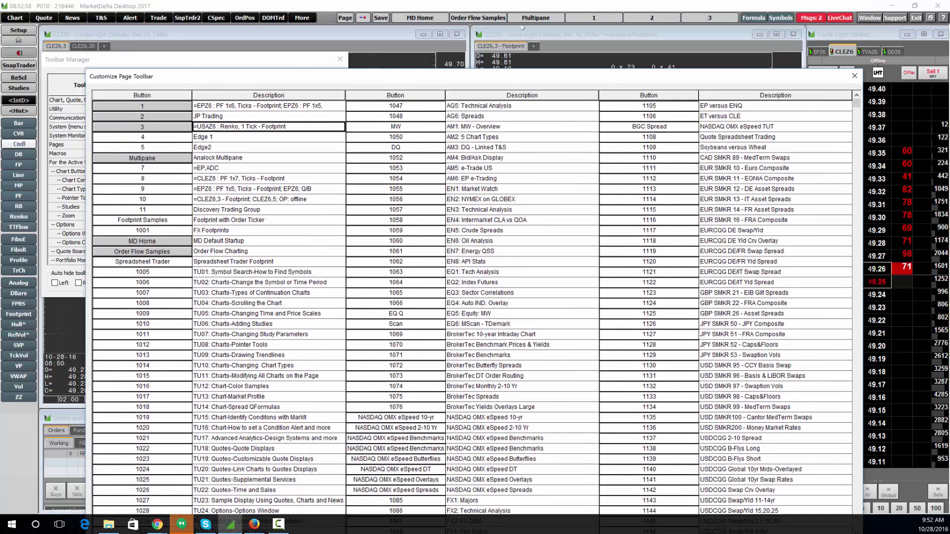
click(130, 126)
drag(154, 79, 162, 24)
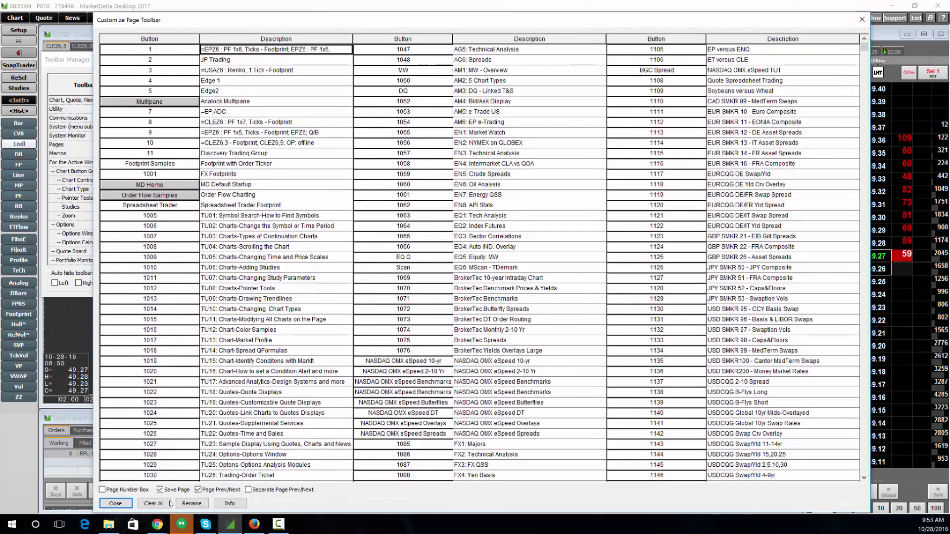
click(191, 504)
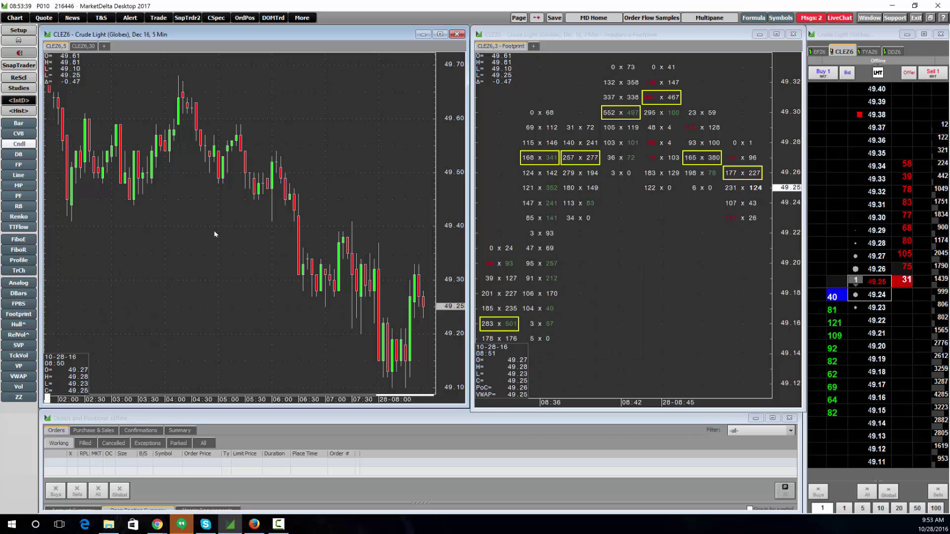
Add a Vol pane to the crude chart and replicate it as an E-Mini S&P 500 (EP) chart.
click(19, 386)
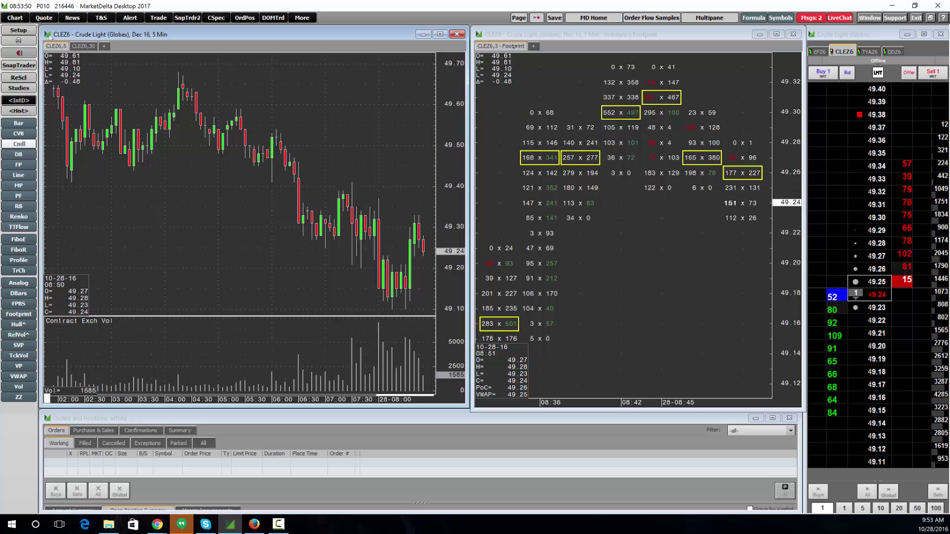
click(48, 34)
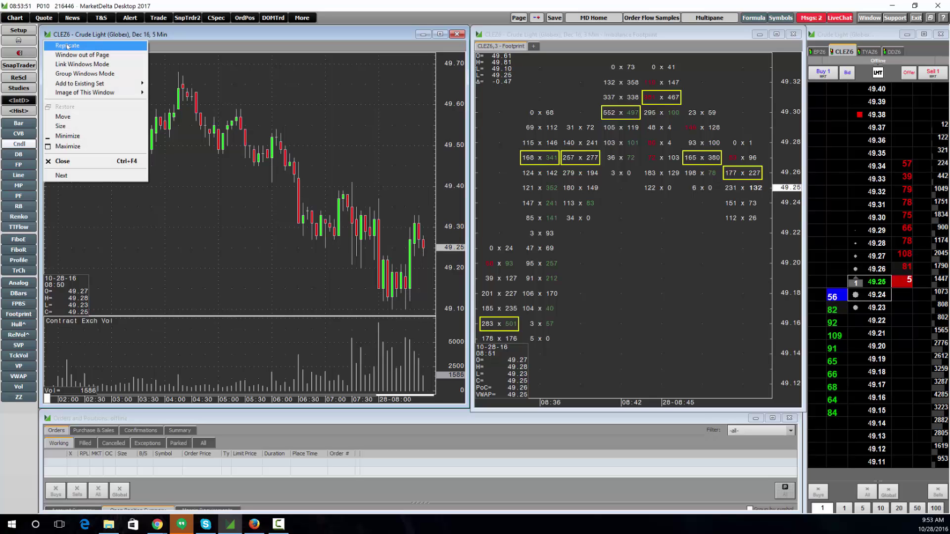
drag(61, 34, 492, 35)
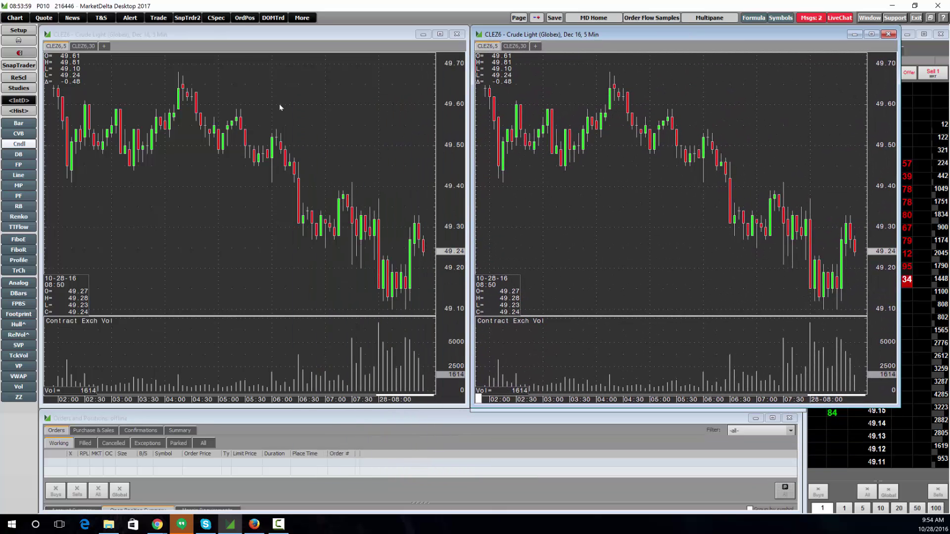
text(EP)
key(Return)
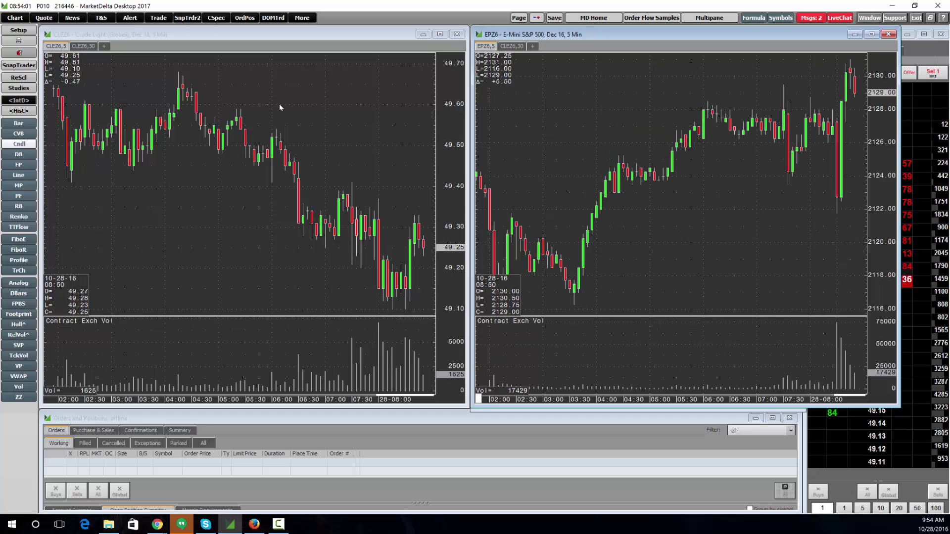